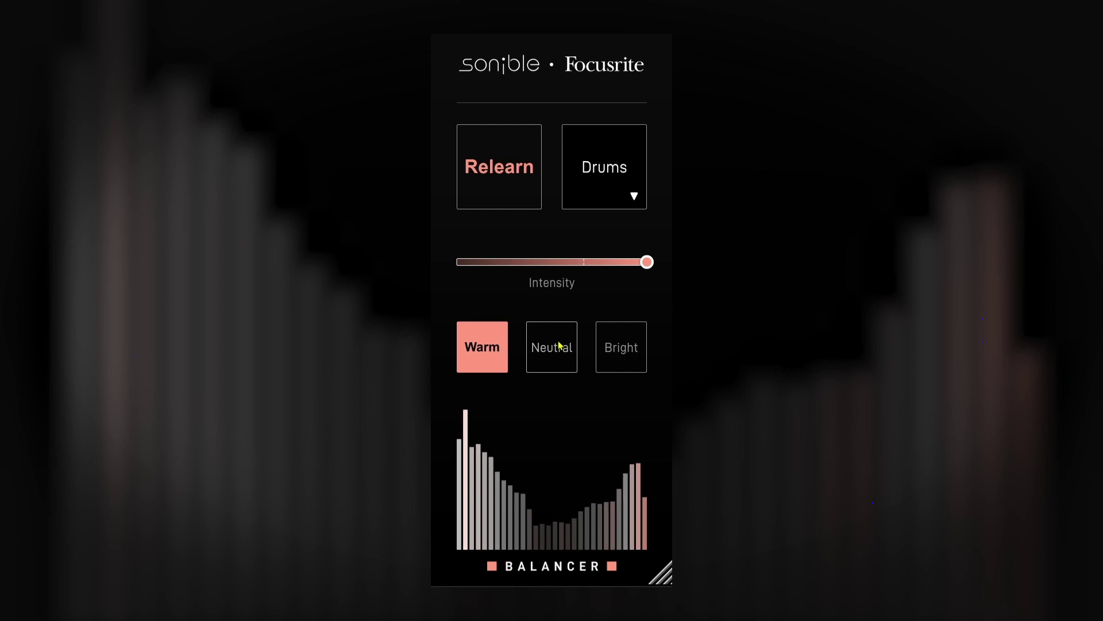
Select Neutral instead of Warm as the Balancer's tone on the Jazzoo drums track.
left_click(558, 345)
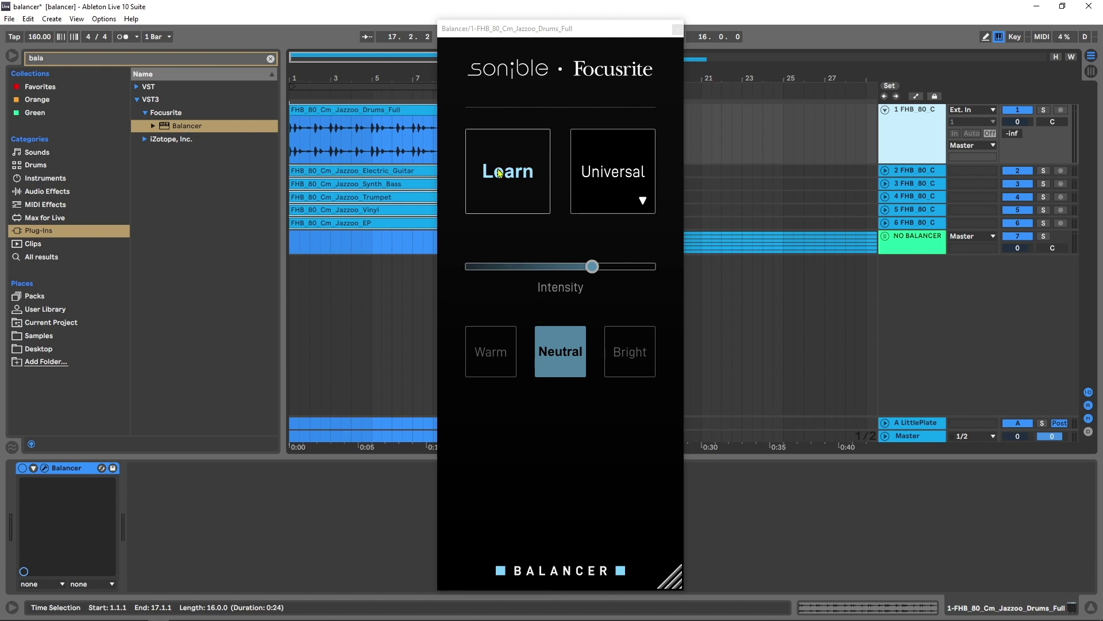
left_click(367, 110)
key("space")
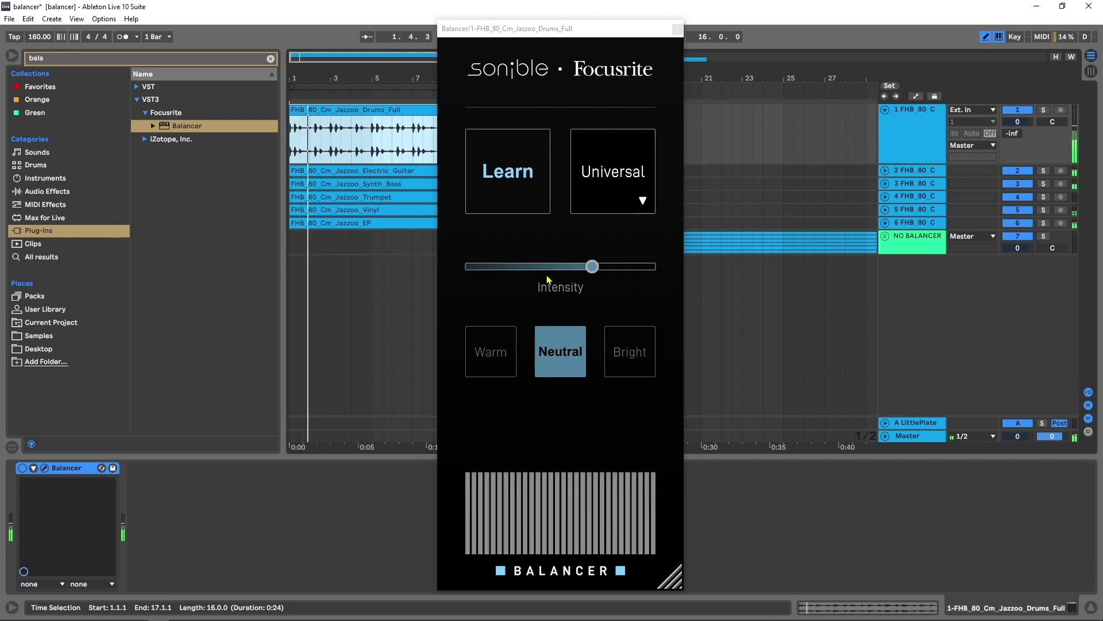
left_click(1043, 109)
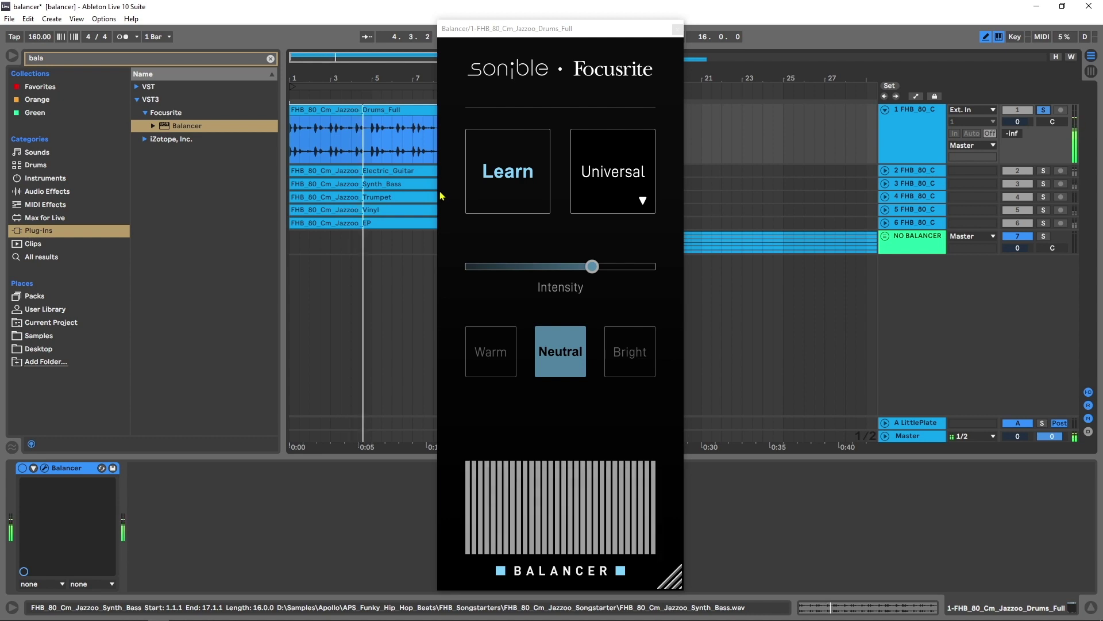
left_click(625, 199)
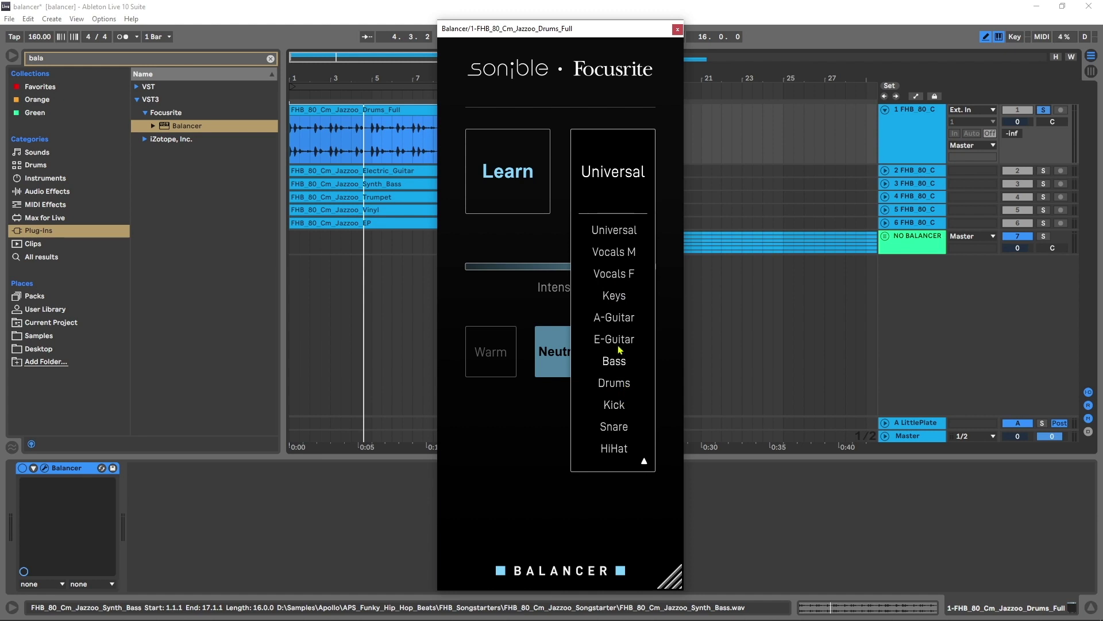
left_click(612, 383)
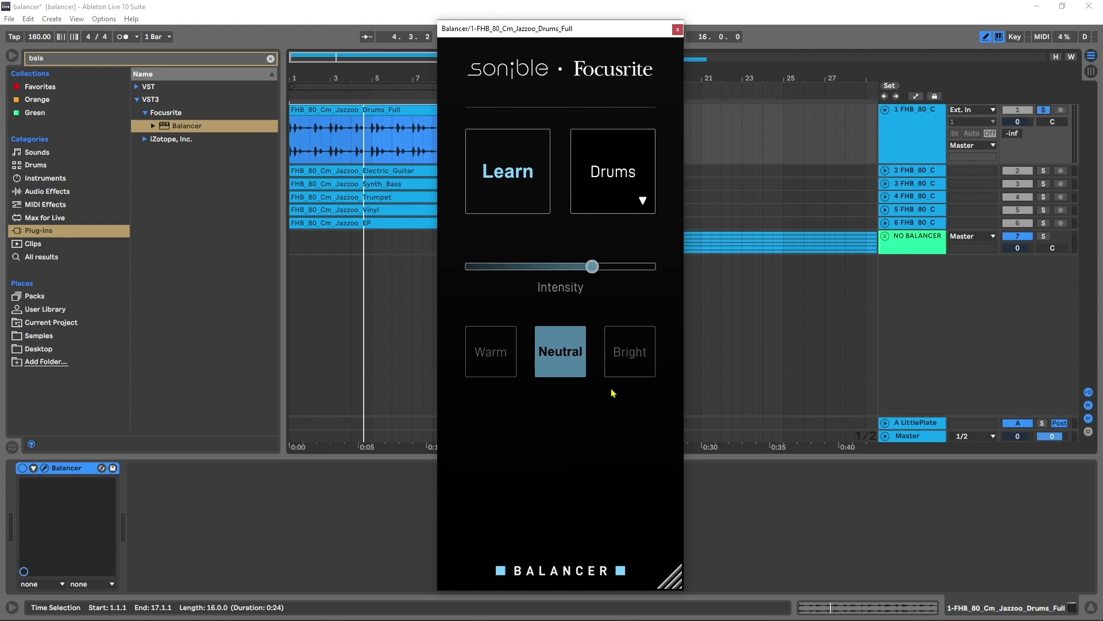
left_click(529, 187)
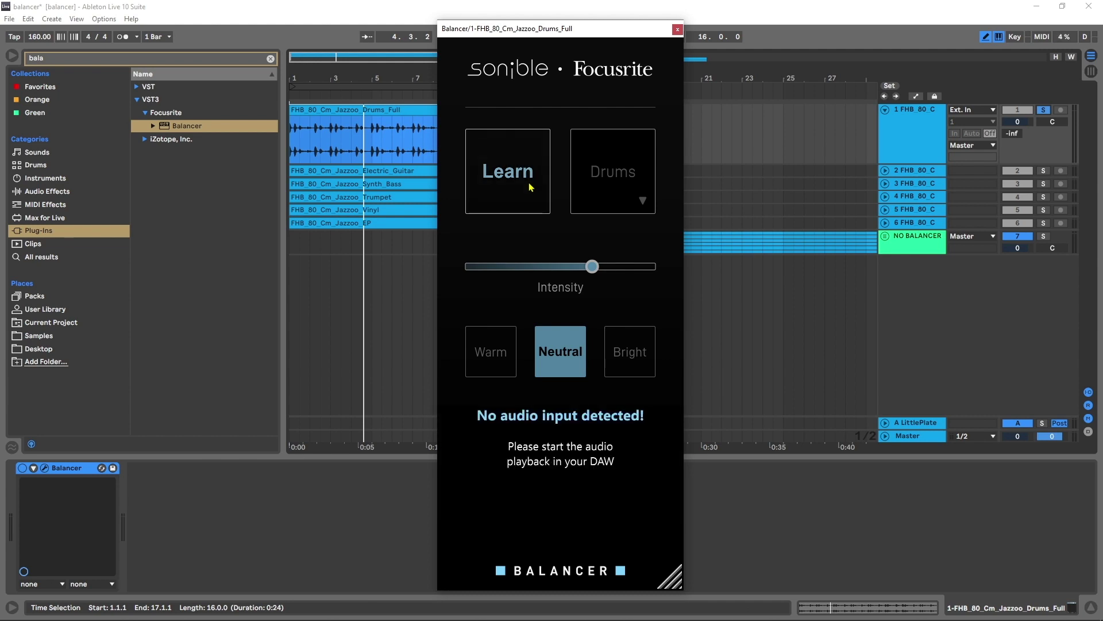
key("space")
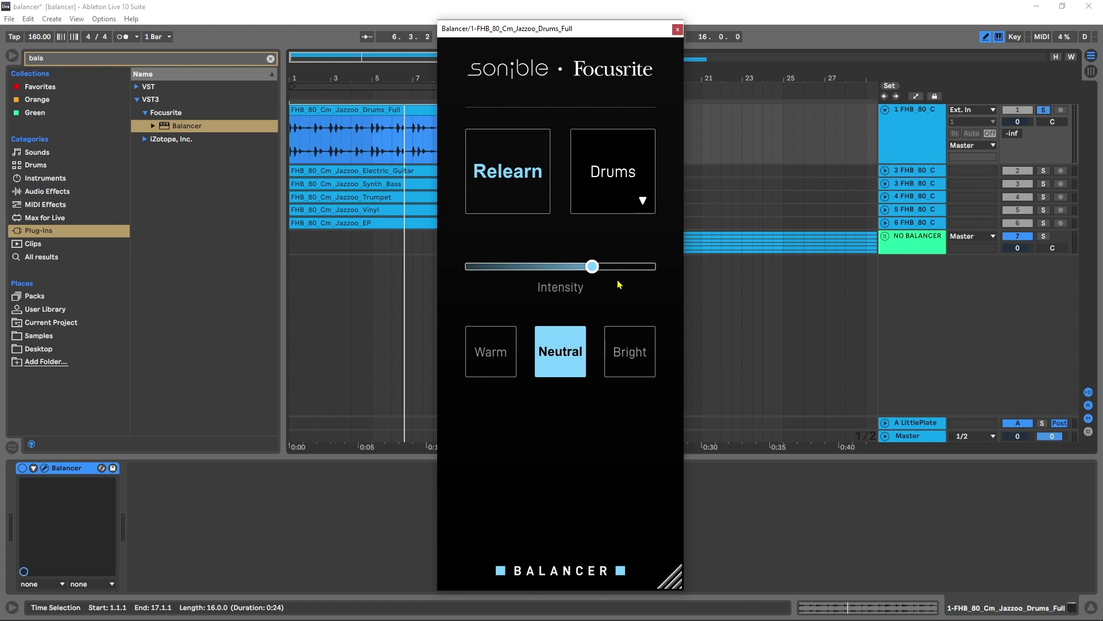
Play the drums and push Balancer's Intensity slider all the way to maximum.
key("space")
left_click_drag(592, 266, 655, 287)
left_click(23, 470)
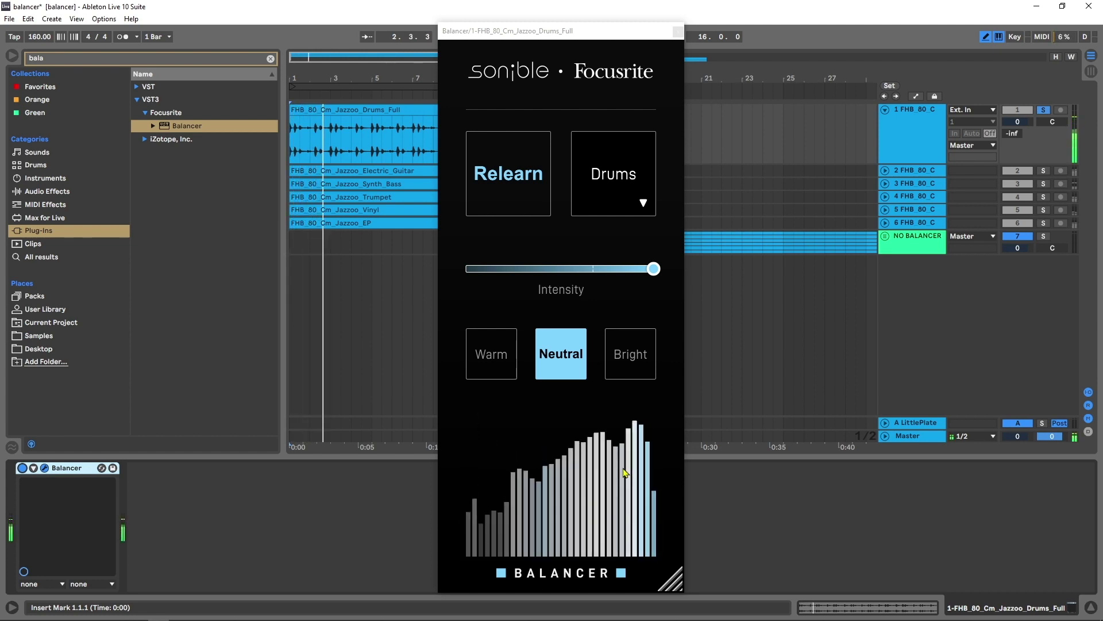
Sweep Intensity through middle, minimum and maximum, leaving it near two-thirds.
left_click(562, 270)
left_click_drag(557, 279, 656, 271)
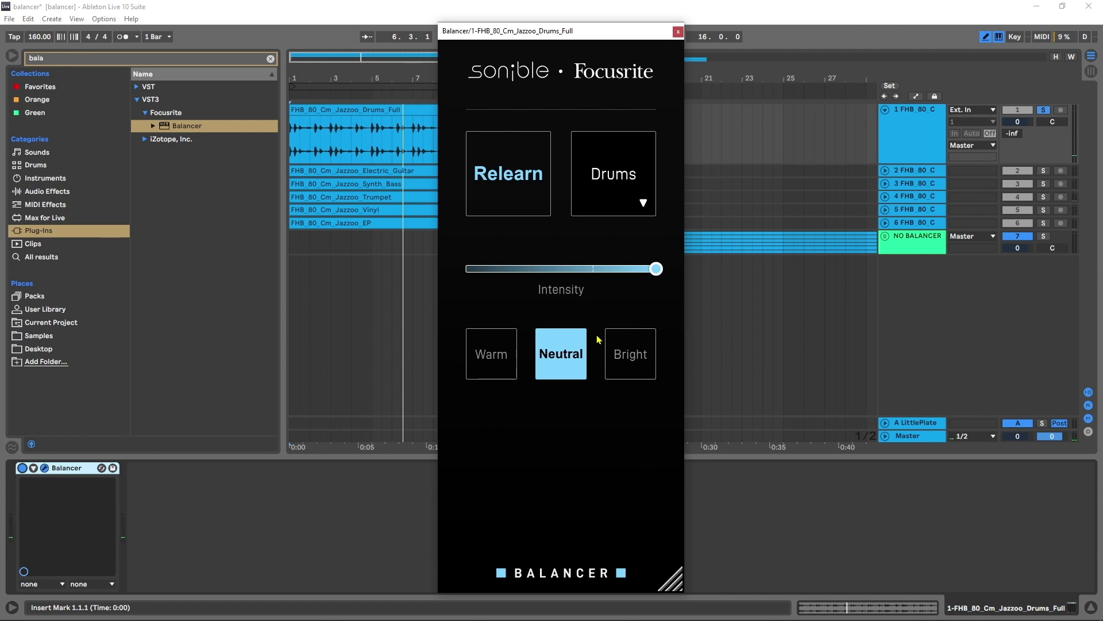
left_click_drag(656, 268, 596, 268)
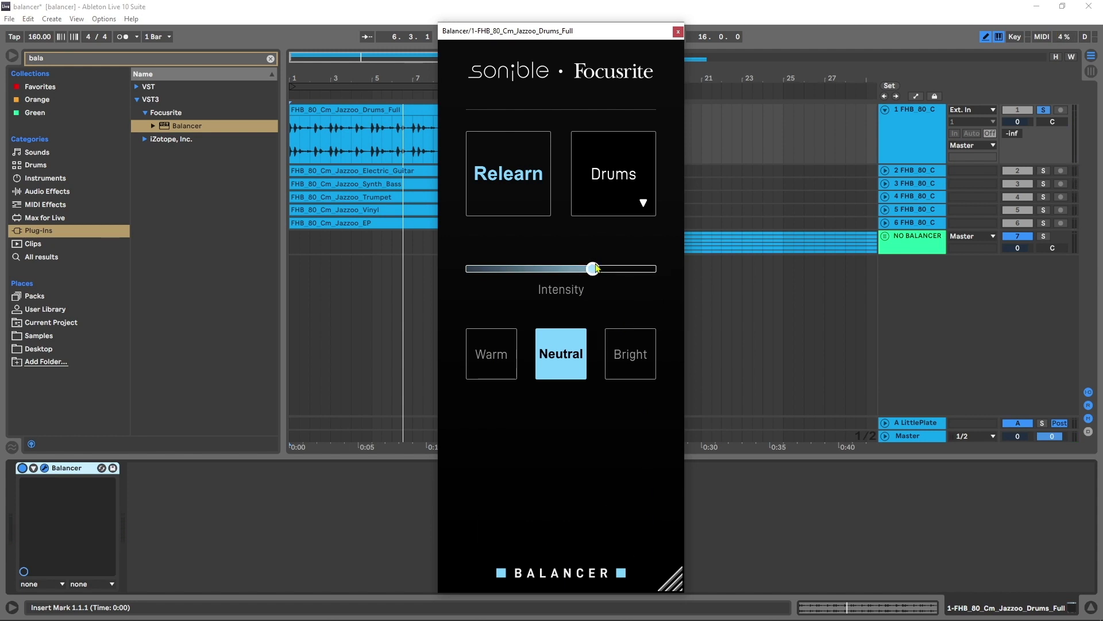
scroll(583, 268, "up", 3)
scroll(614, 270, "down", 3)
Max the Intensity and audition Warm, Neutral and Bright during playback, lowering Intensity to halfway.
left_click_drag(593, 268, 656, 268)
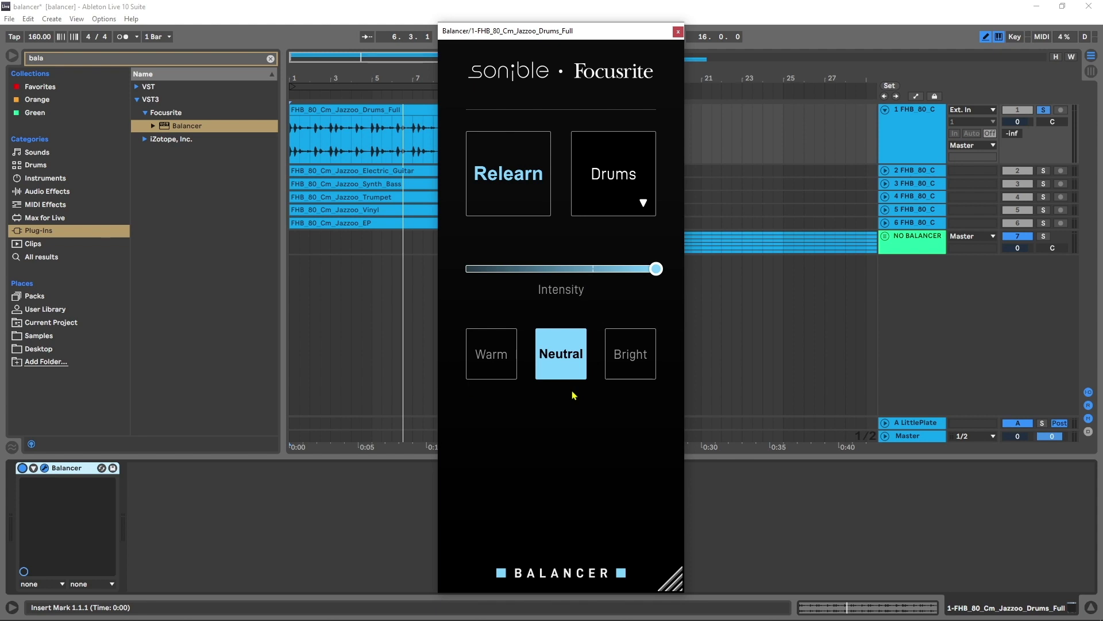
key("space")
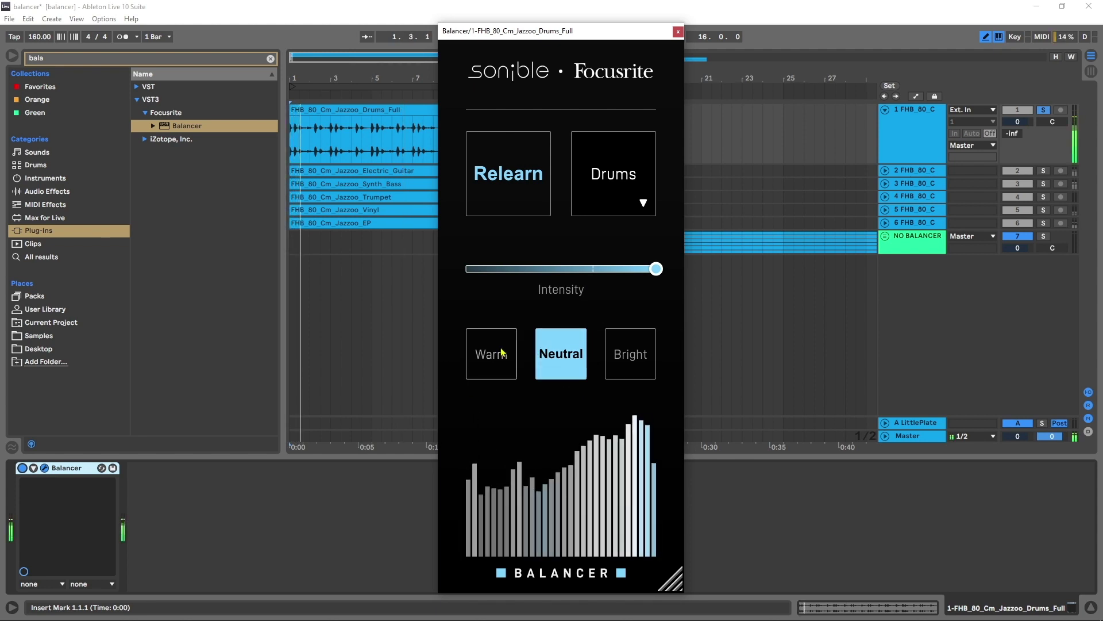
left_click(500, 352)
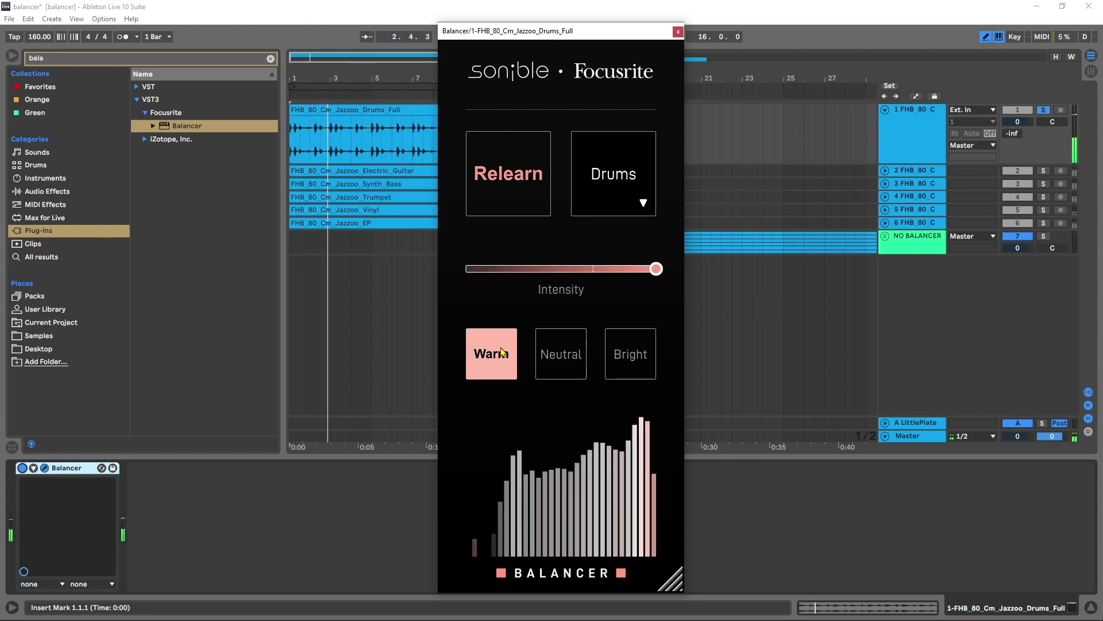
left_click(566, 353)
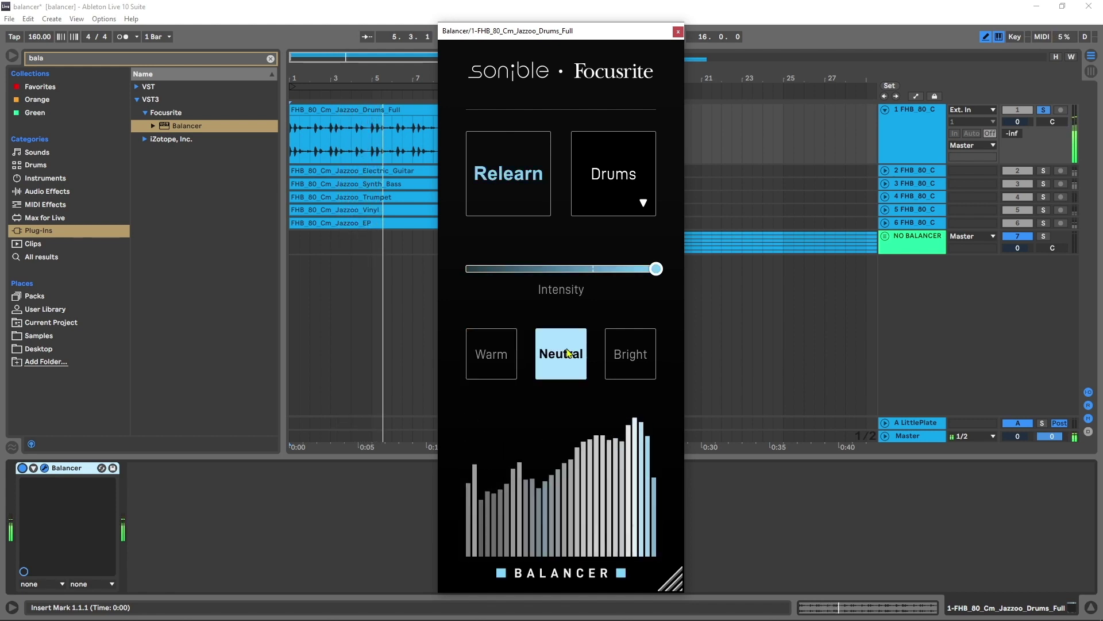
left_click(631, 357)
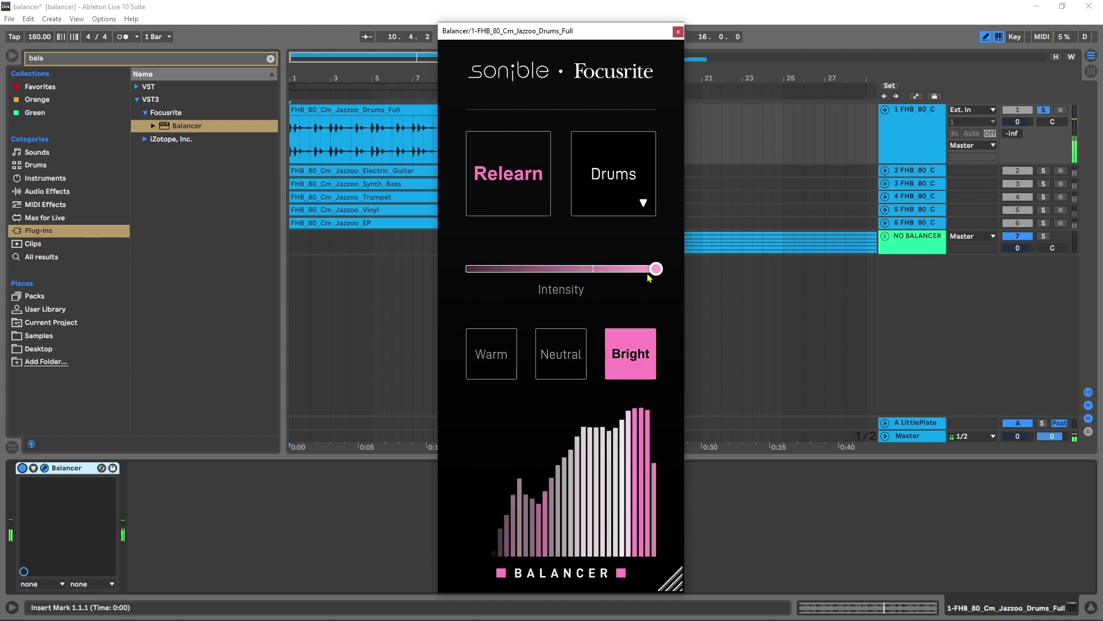
left_click_drag(656, 268, 618, 270)
Stop playback and settle Balancer's tone on Warm.
left_click(506, 352)
key("space")
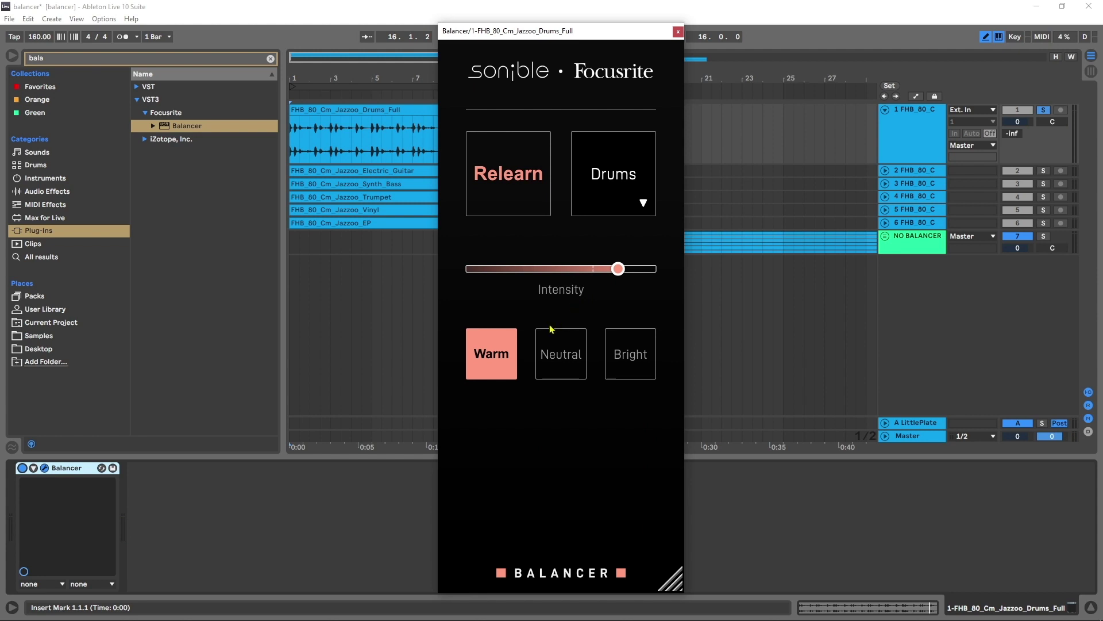
left_click(551, 372)
left_click(500, 366)
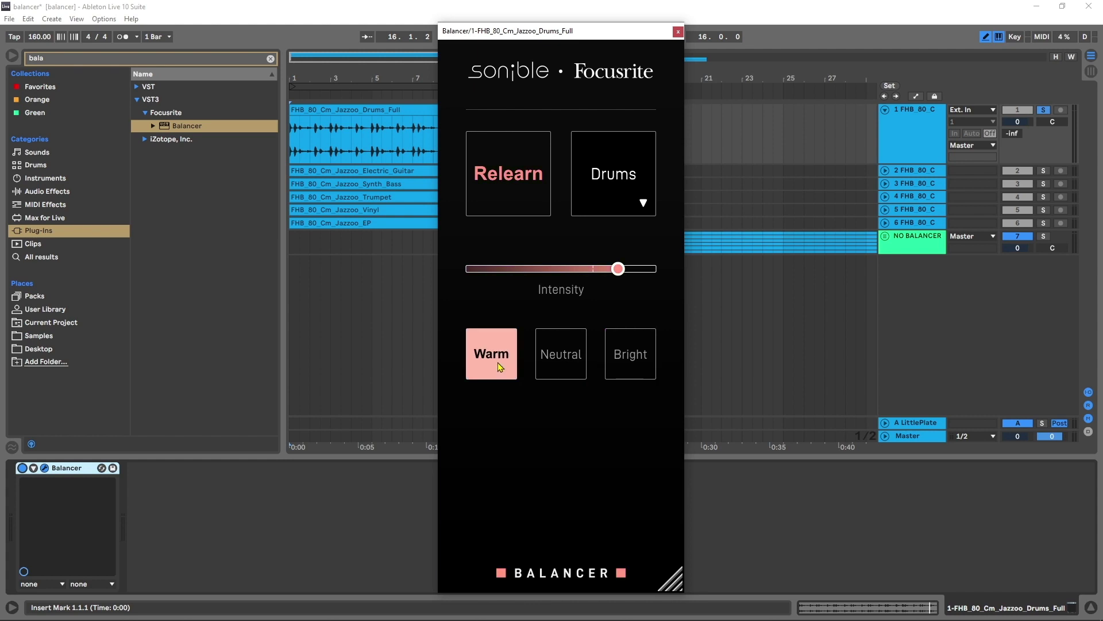
Close Balancer and view devices on Synth_Bass, Trumpet, Vinyl, NO BALANCER and EP tracks.
left_click(678, 32)
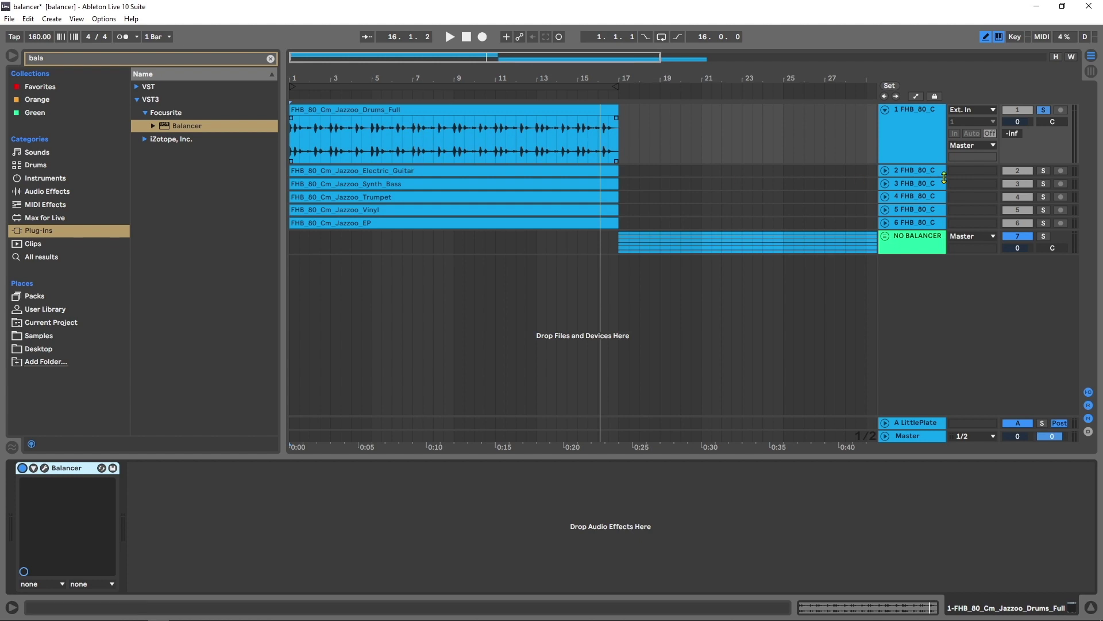
left_click(916, 185)
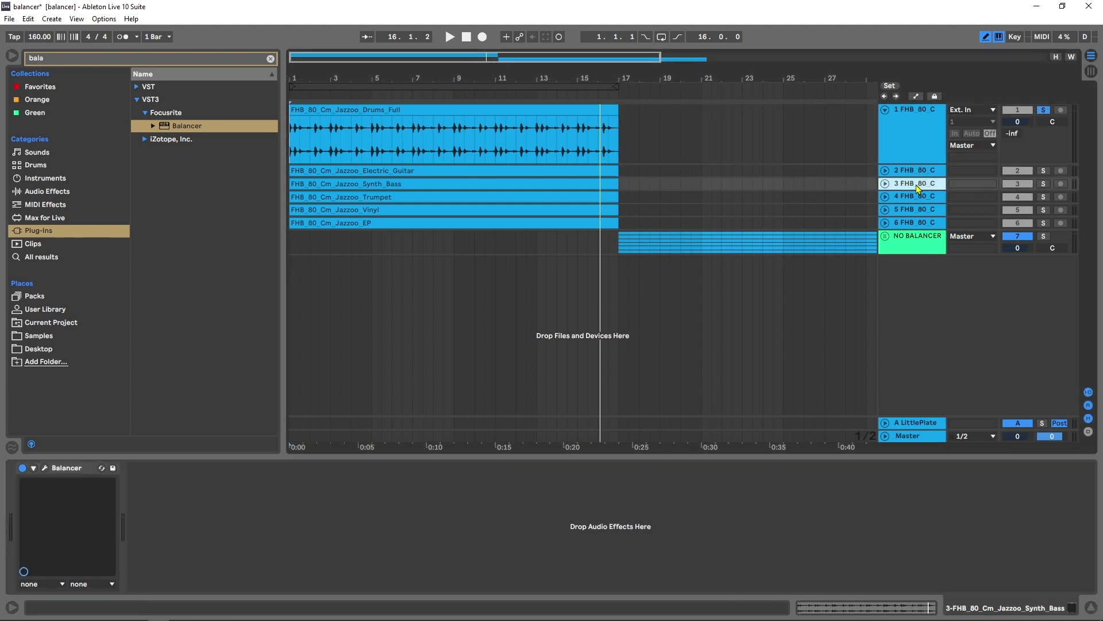
left_click(915, 198)
left_click(908, 212)
left_click(914, 237)
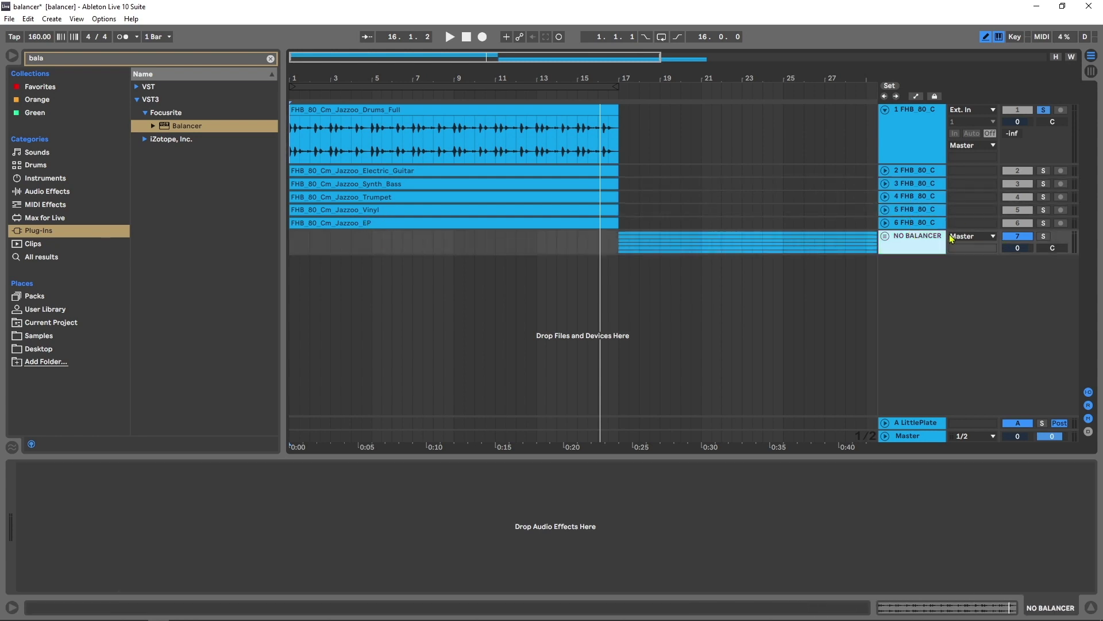
left_click(919, 223)
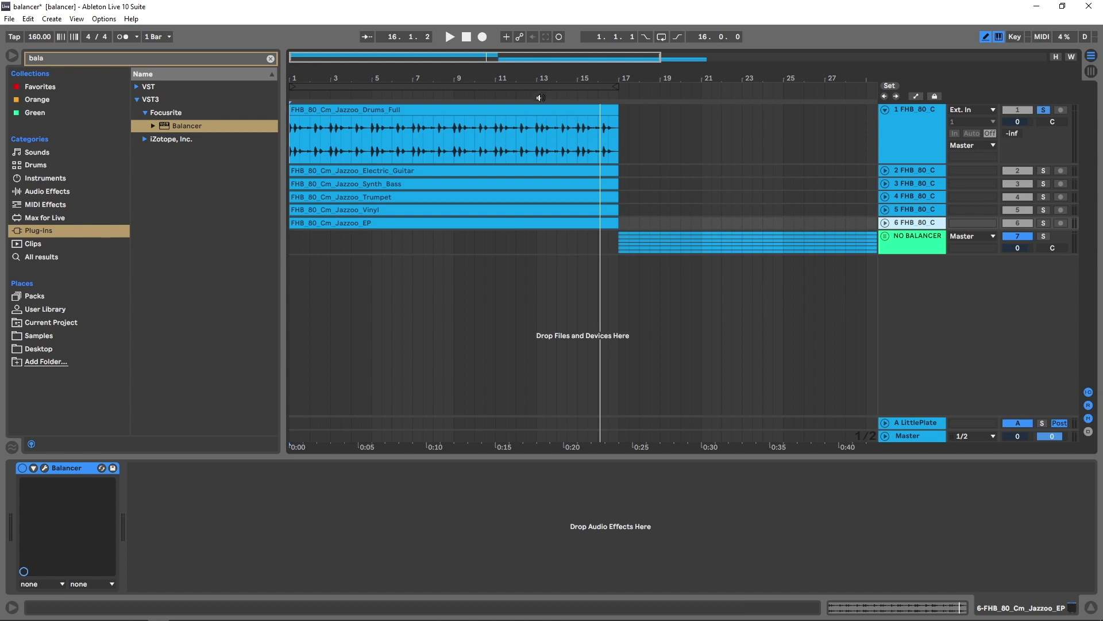
Select bars 13–21 on the drum track, loop them with Ctrl+L, and play the loop.
left_click_drag(338, 87, 585, 87)
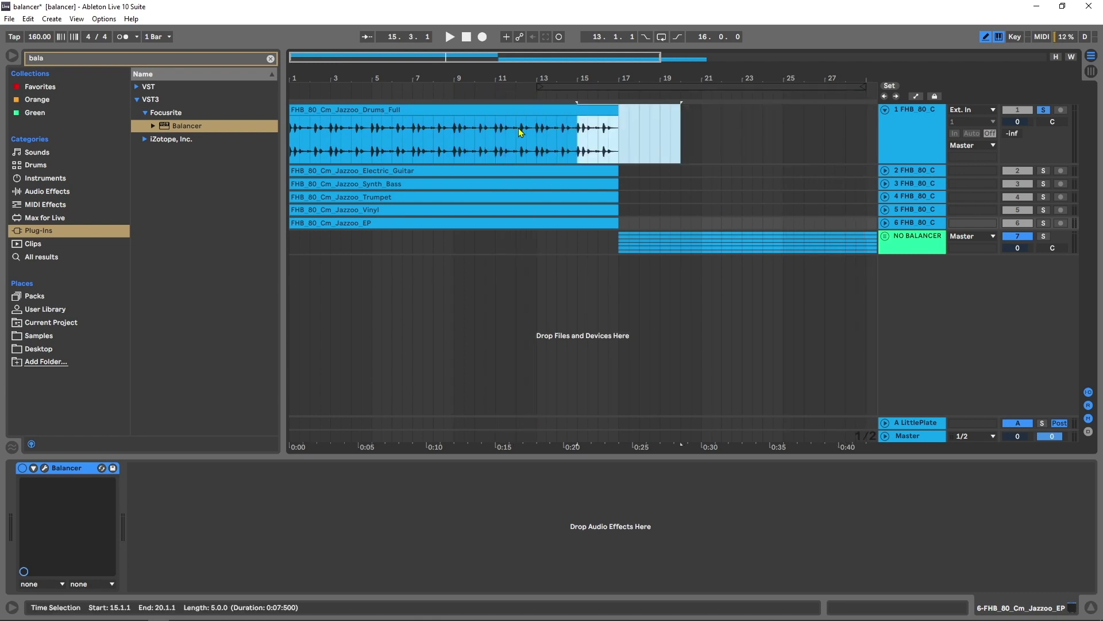
left_click(545, 135)
left_click_drag(545, 135, 699, 127)
key("ctrl+l")
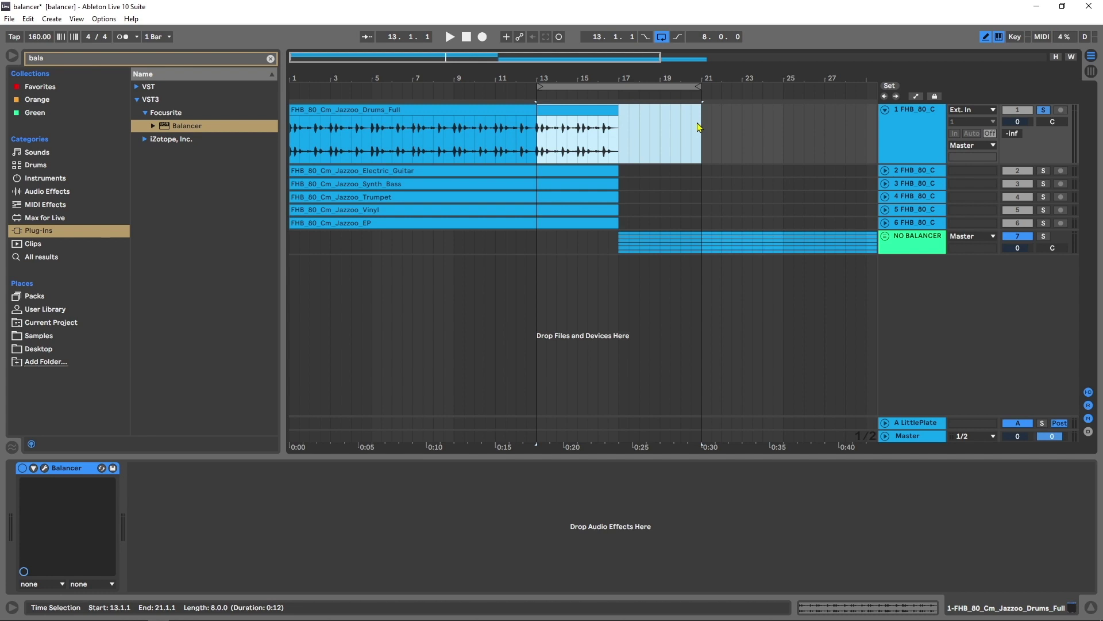
key("space")
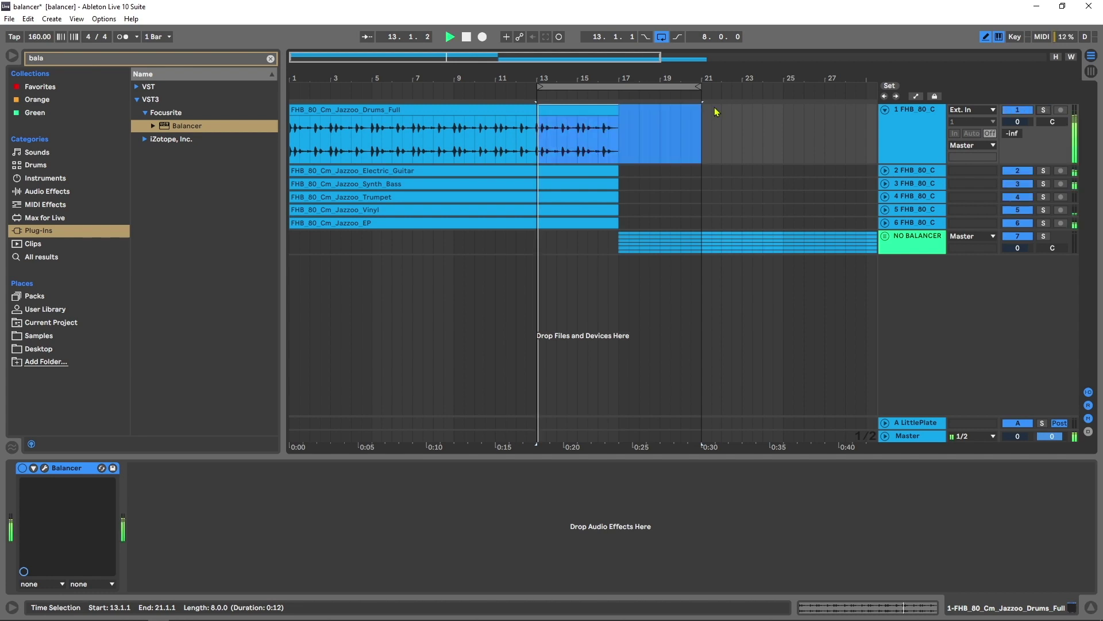
Reopen the drums' Balancer, choose Bright, lower Intensity slightly, and stop playback.
left_click(45, 468)
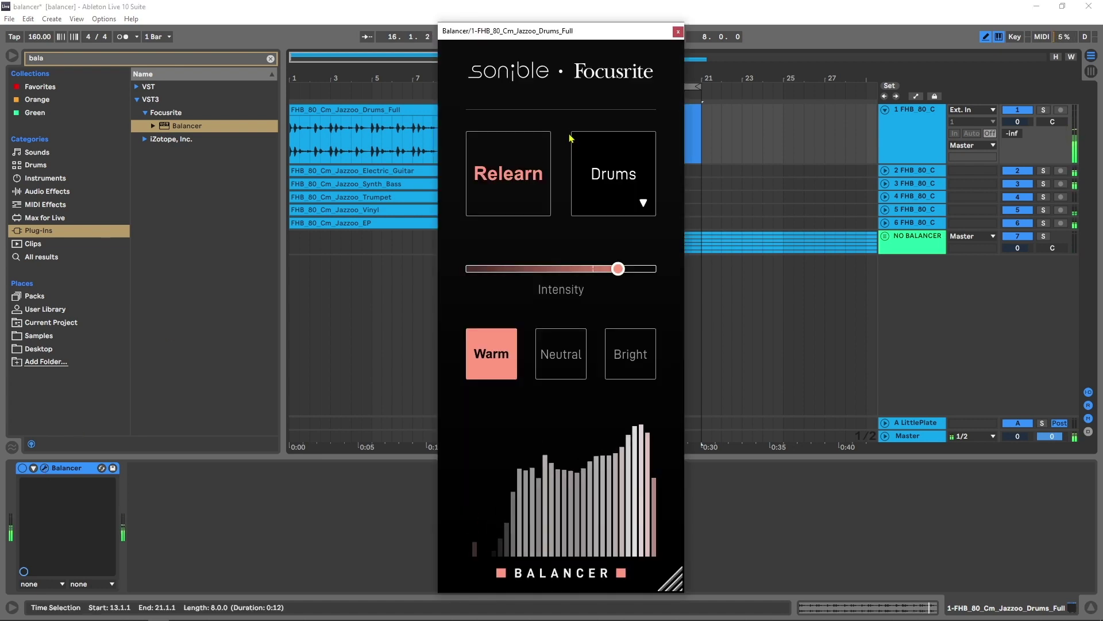
left_click(632, 356)
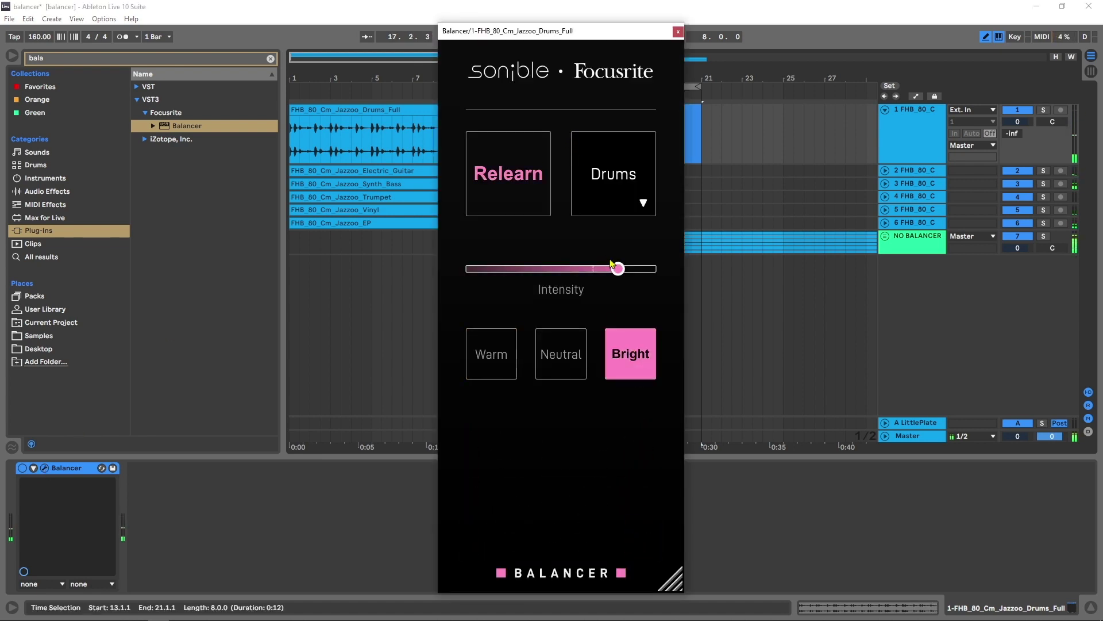
left_click_drag(619, 274, 597, 274)
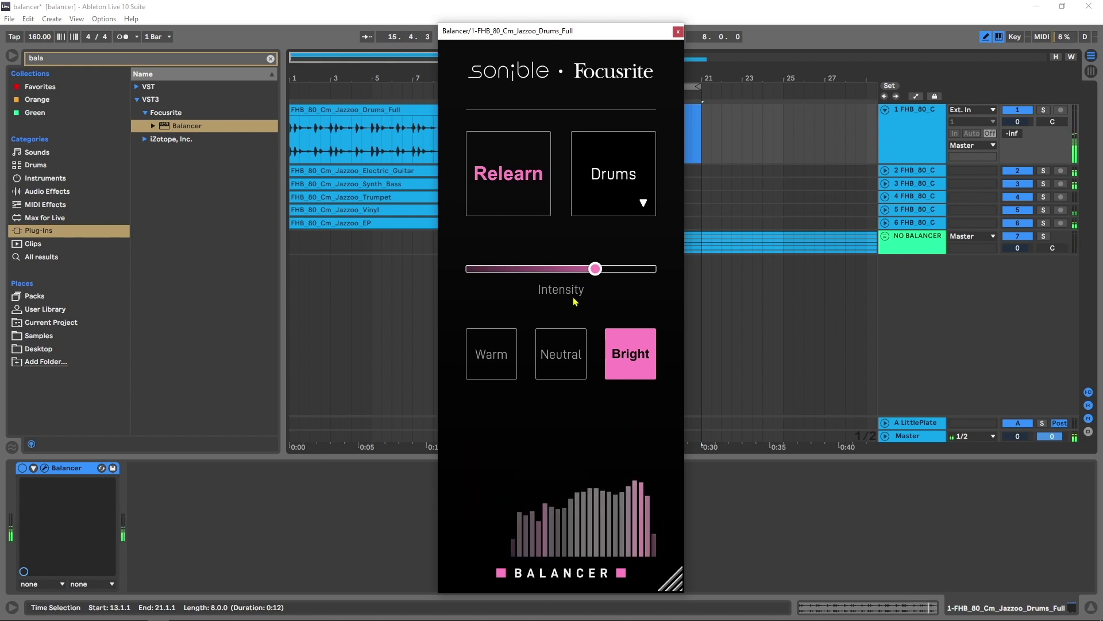
key("space")
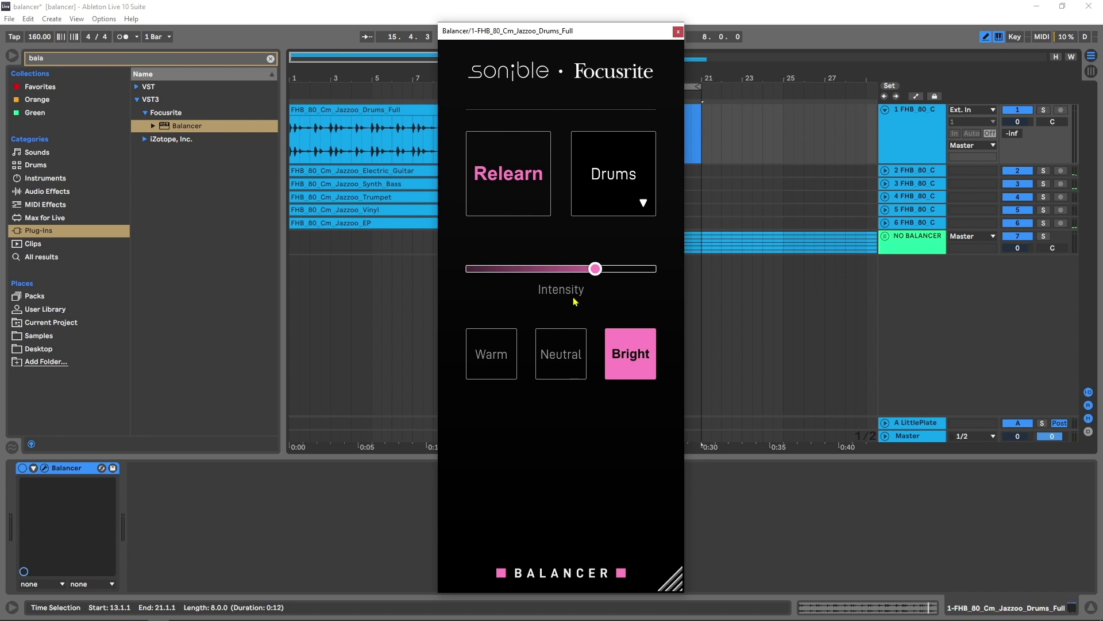